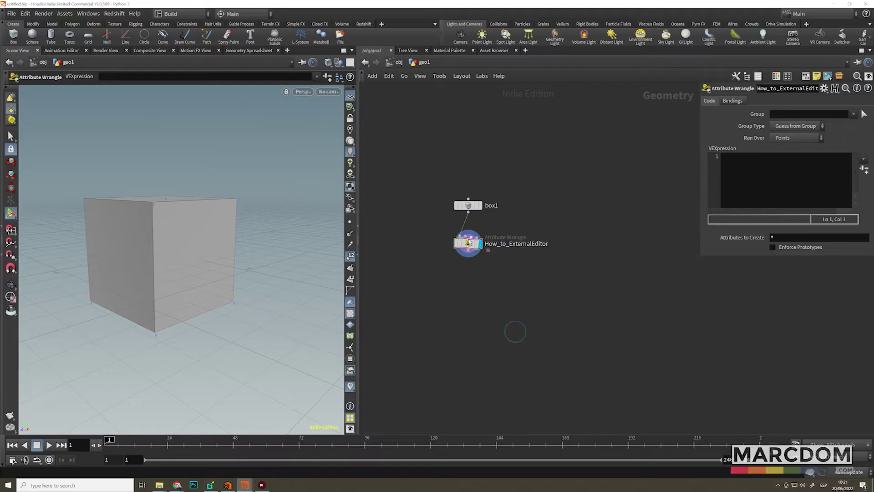
{"action": "left_click", "coordinate": [469, 242]}
{"action": "left_click", "coordinate": [777, 170]}
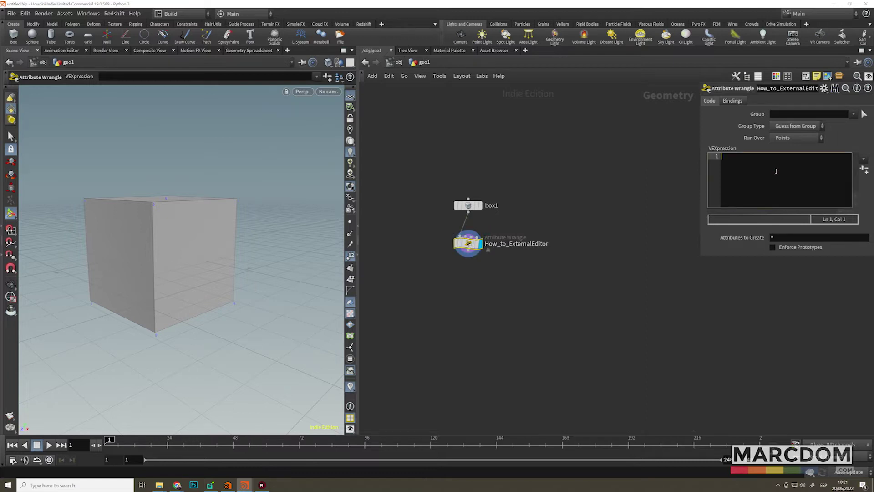
{"action": "type", "text": "@ptnum"}
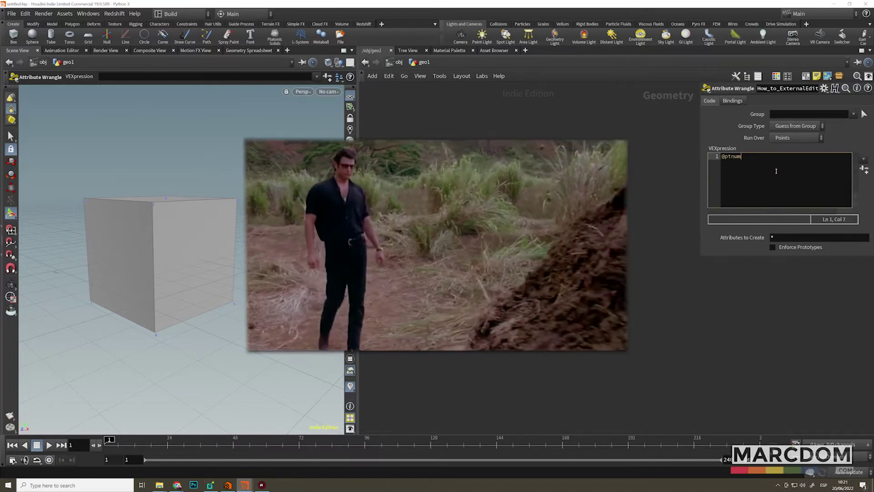
{"action": "key", "text": "ctrl+a"}
{"action": "type", "text": "sdjiodiaj 0riogh`90frs8gy"}
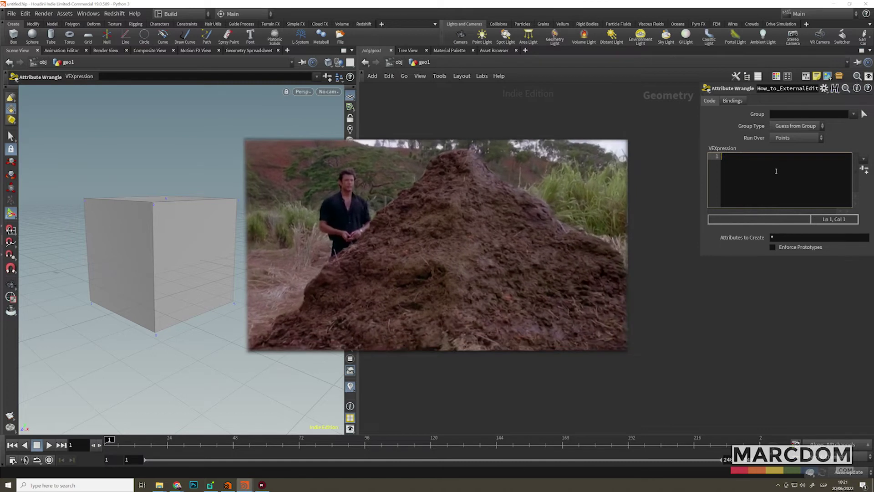
{"action": "type", "text": "IOâwe<hiou`tghuioéfrdrgahuio"}
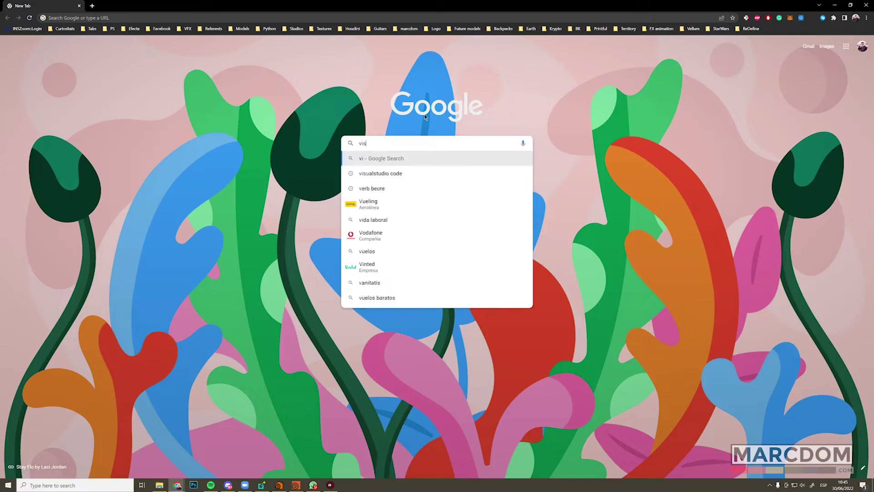
Search 'visual studio code', go to code.visualstudio.com and download the Windows installer.
{"action": "type", "text": "sual e"}
{"action": "key", "text": "BackSpace"}
{"action": "type", "text": "studi"}
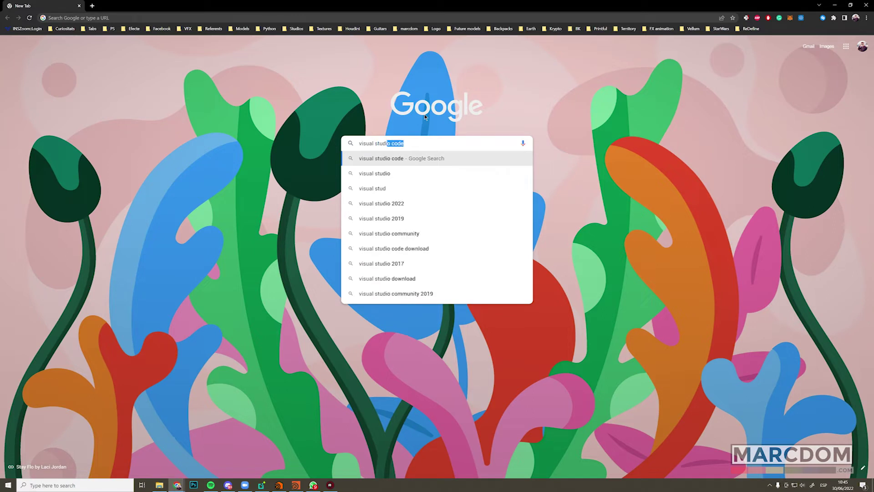
{"action": "type", "text": "o code"}
{"action": "key", "text": "Return"}
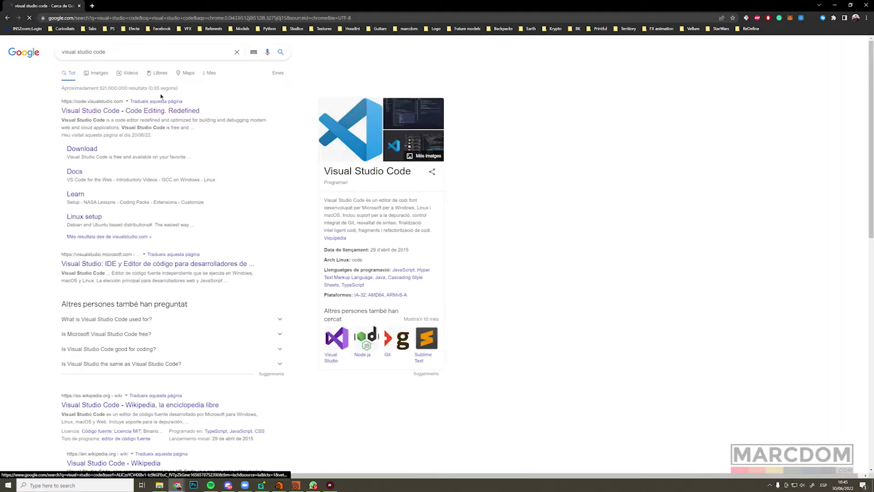
{"action": "left_click", "coordinate": [113, 111]}
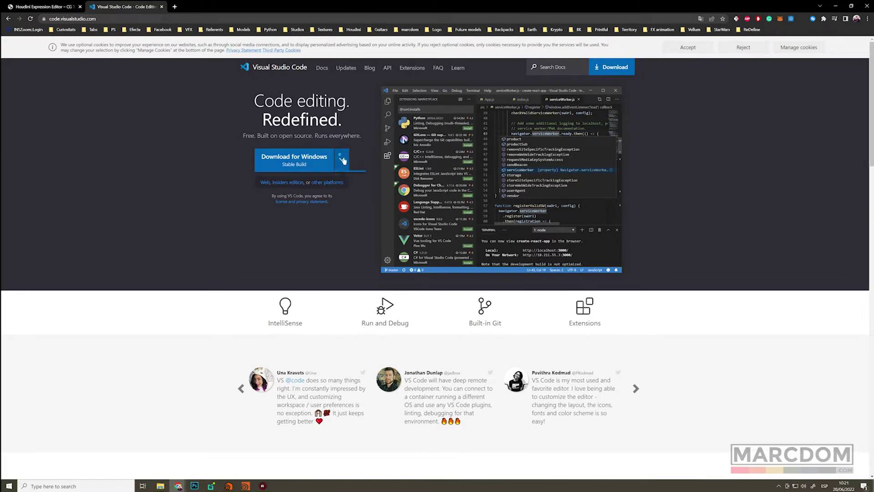
{"action": "left_click", "coordinate": [341, 158]}
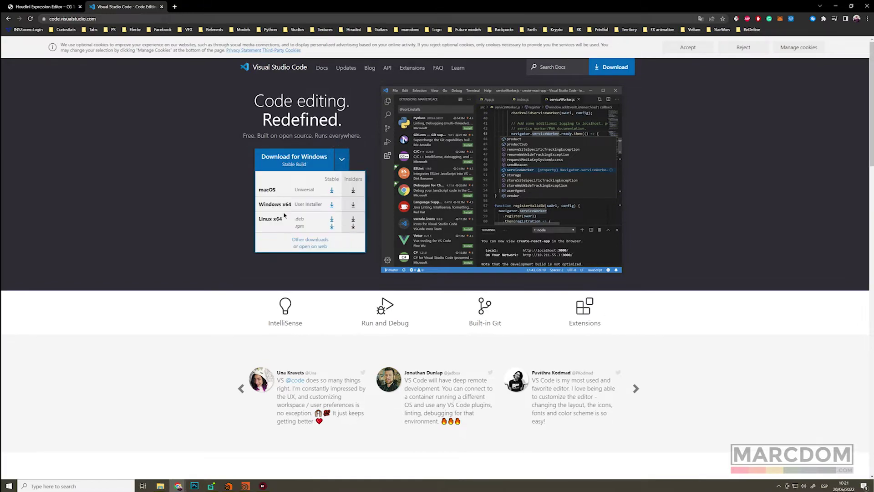
{"action": "left_click", "coordinate": [301, 161]}
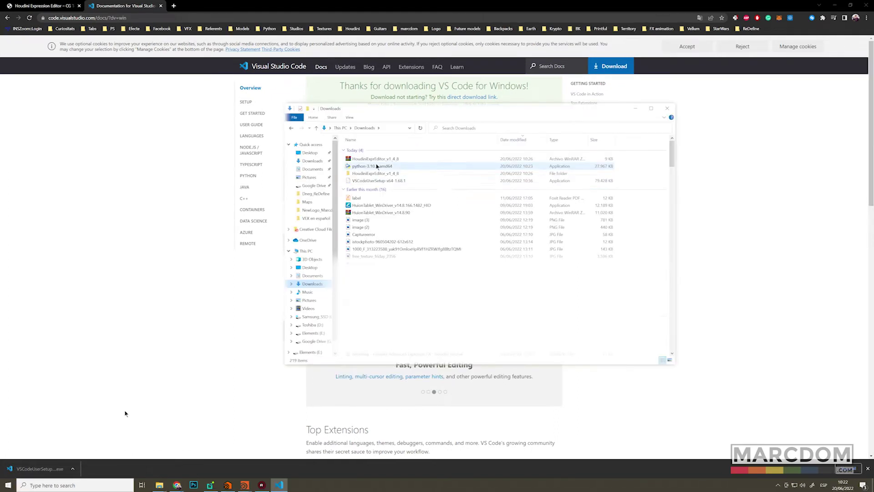
Run VSCodeUserSetup from Downloads and maximize the launched VS Code window.
{"action": "left_click", "coordinate": [375, 181]}
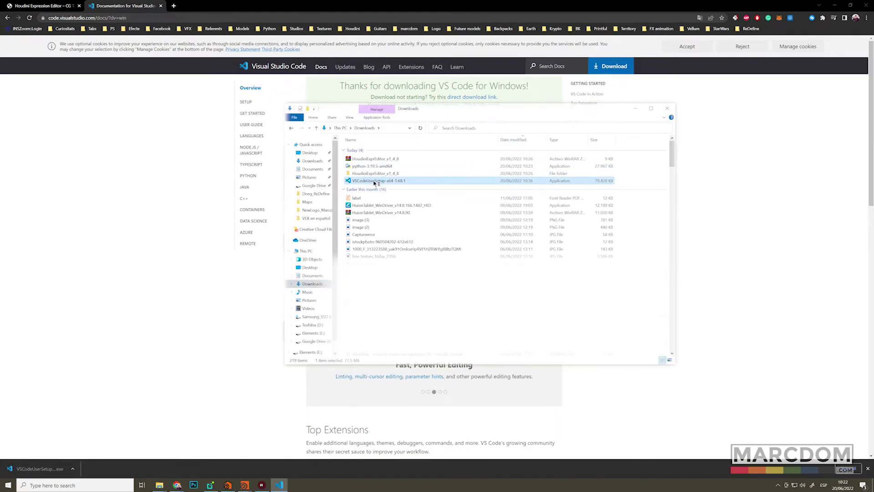
{"action": "double_click", "coordinate": [374, 181]}
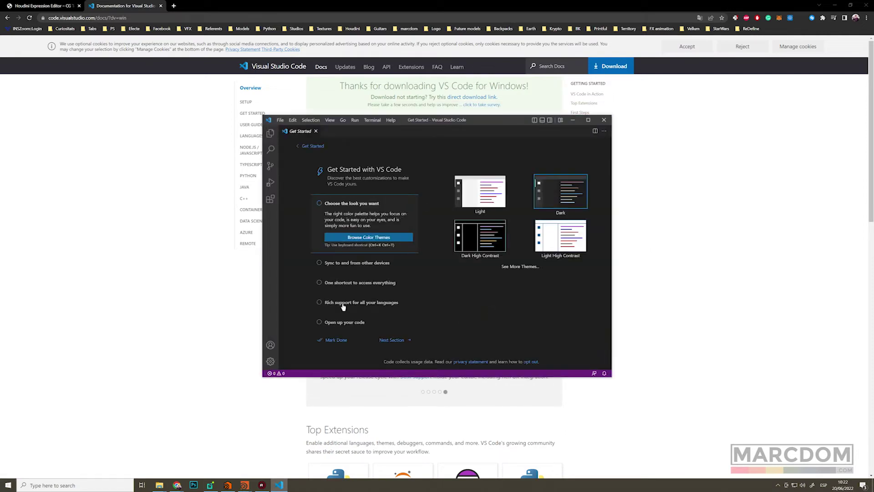
{"action": "left_click", "coordinate": [589, 120]}
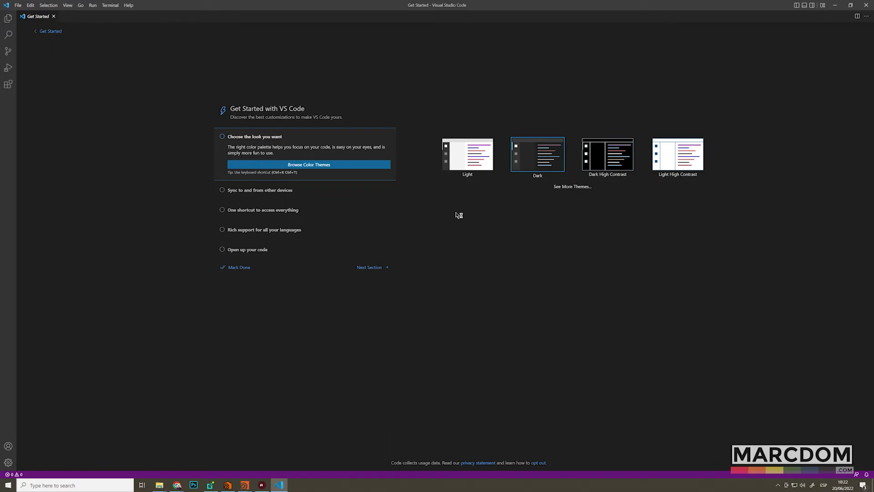
Search 'python' in Extensions, install the Python extension, and allow VS Code through the firewall.
{"action": "left_click", "coordinate": [8, 84]}
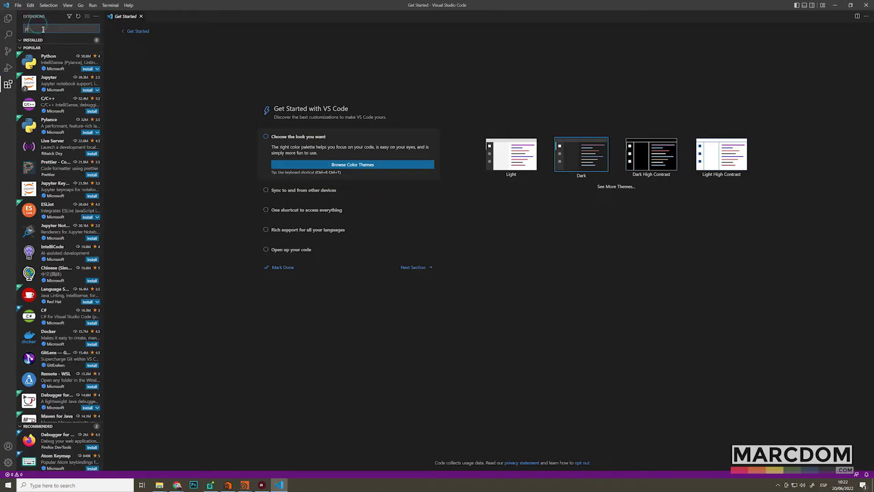
{"action": "type", "text": "python"}
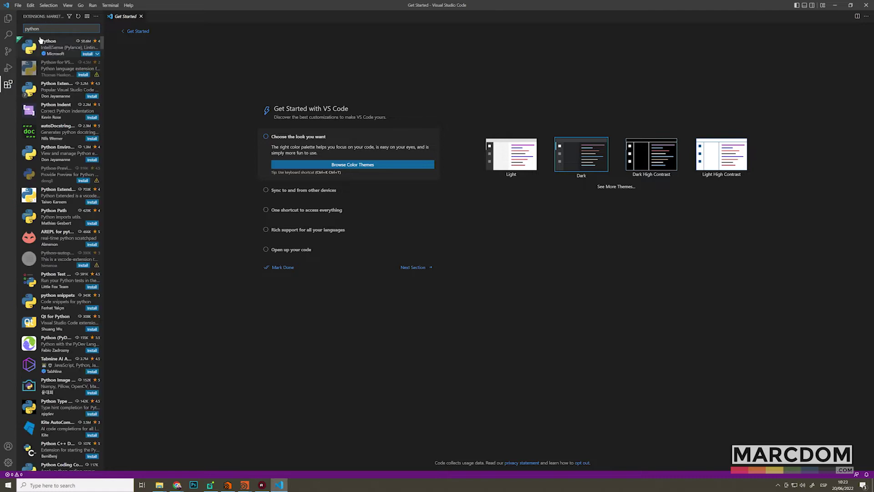
{"action": "mouse_move", "coordinate": [72, 54]}
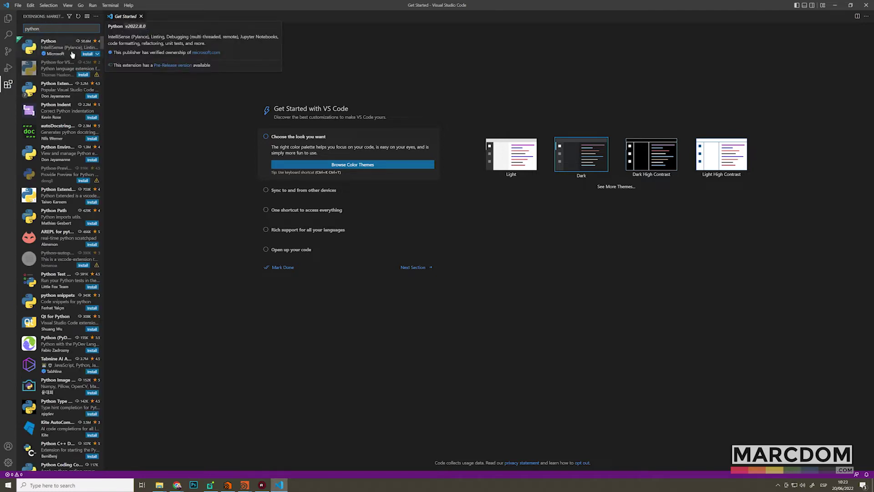
{"action": "left_click", "coordinate": [82, 54]}
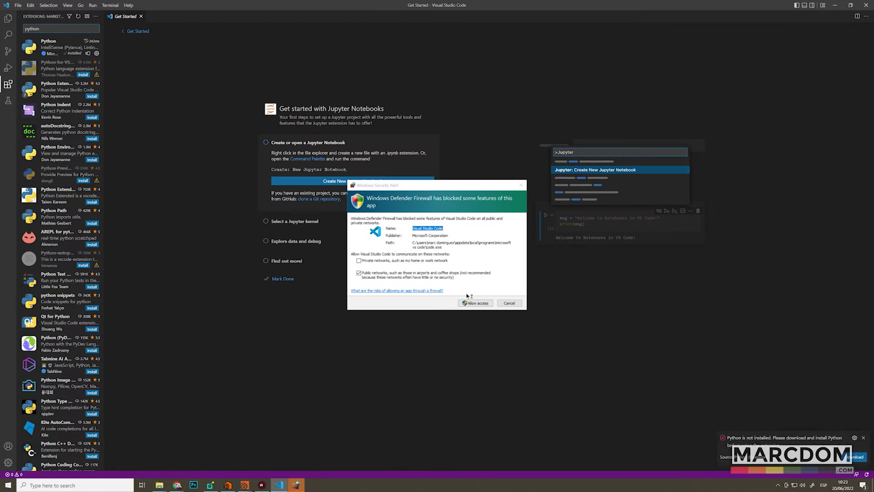
{"action": "left_click", "coordinate": [470, 303]}
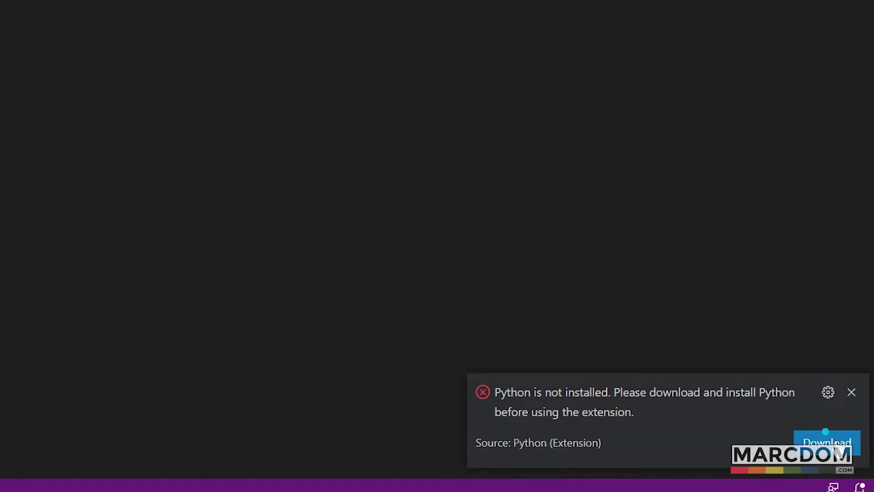
Download Python 3.10.5, install it with Install Now, and close the finished setup.
{"action": "left_click", "coordinate": [827, 442]}
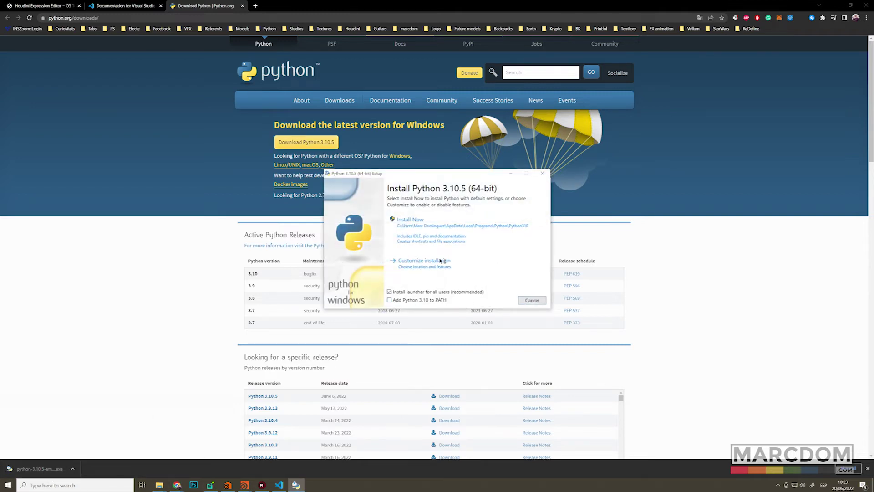
{"action": "left_click", "coordinate": [424, 226]}
{"action": "left_click", "coordinate": [422, 289]}
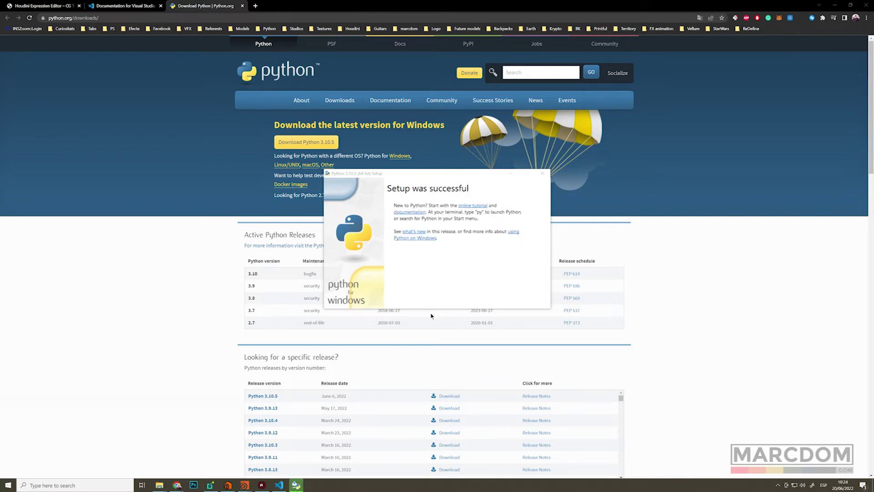
{"action": "left_click", "coordinate": [531, 300]}
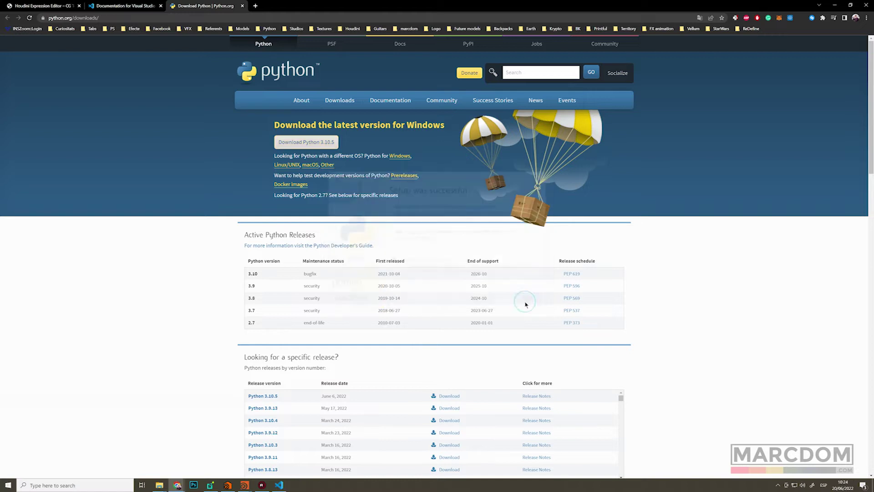
Open the Python Software Foundation donation page and choose a custom amount.
{"action": "left_click", "coordinate": [471, 74]}
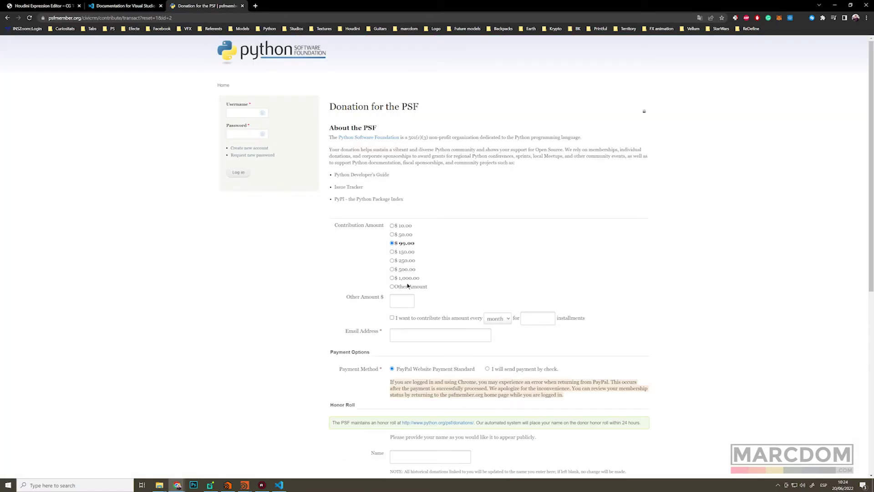
{"action": "left_click", "coordinate": [392, 286]}
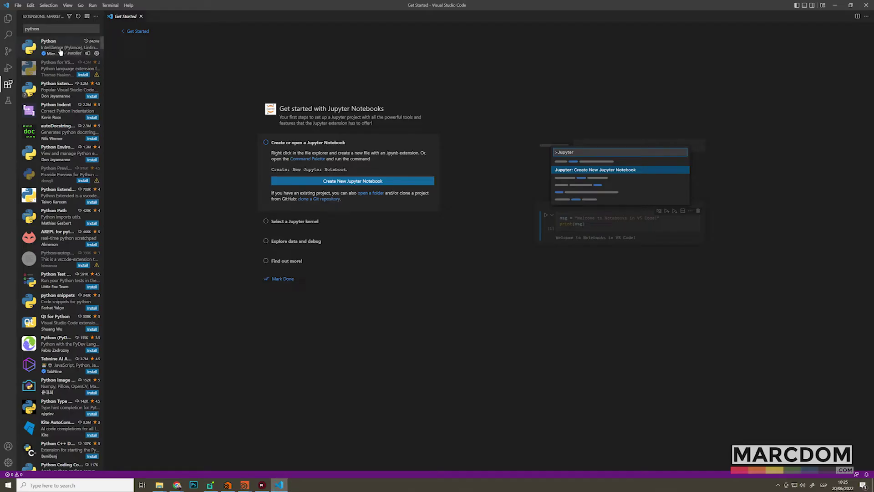
{"action": "mouse_move", "coordinate": [60, 51]}
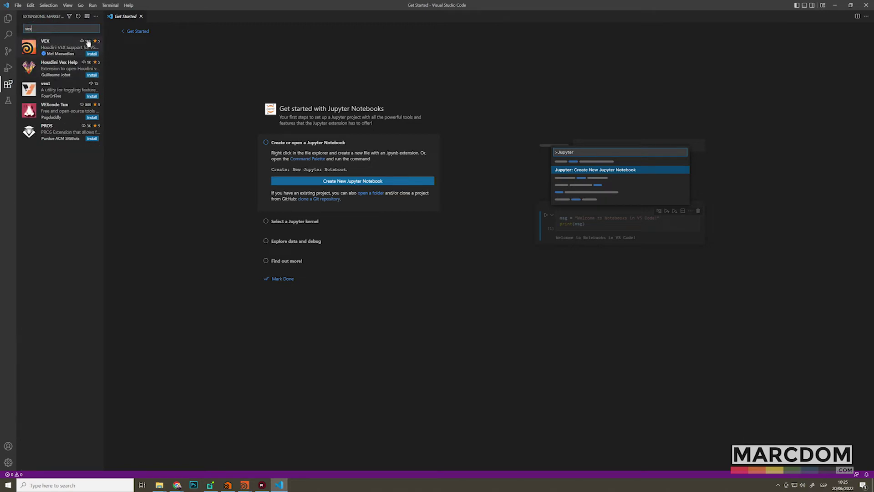
Install the VEX extension and open its author's Buy Me a Coffee page.
{"action": "left_click", "coordinate": [89, 54]}
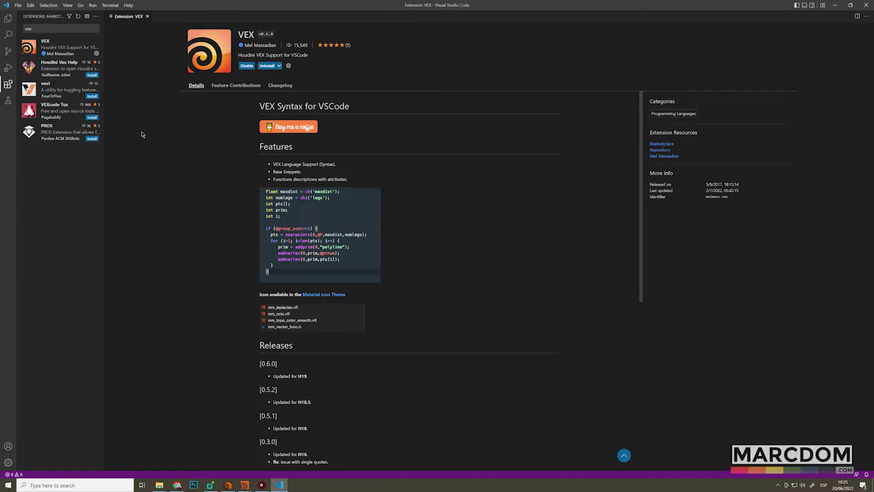
{"action": "left_click", "coordinate": [301, 129]}
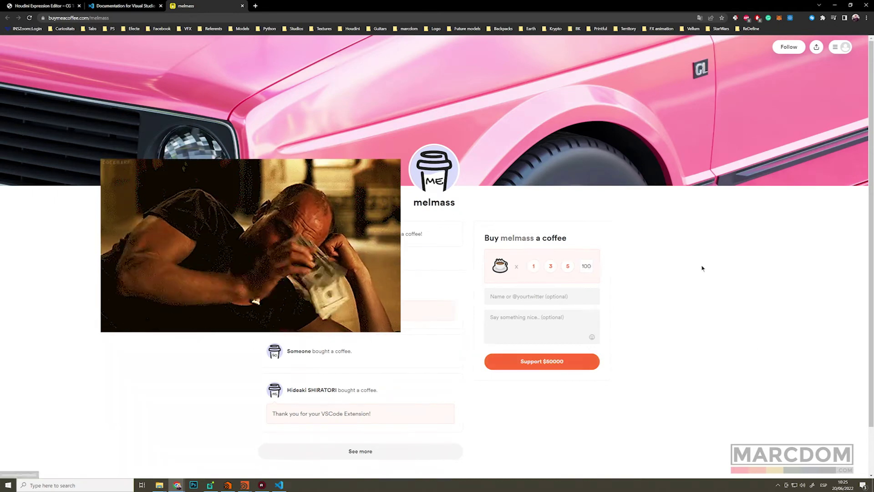
Close the coffee page and switch back to the Houdini Expression Editor page in Chrome.
{"action": "left_click", "coordinate": [243, 6]}
{"action": "left_click", "coordinate": [49, 6]}
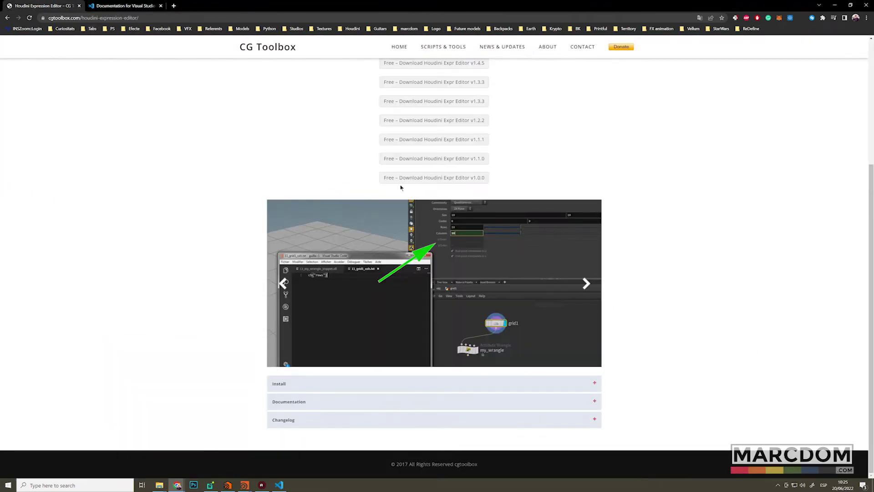
{"action": "scroll", "coordinate": [293, 192], "scroll_direction": "up", "scroll_amount": 5}
{"action": "left_click", "coordinate": [280, 485]}
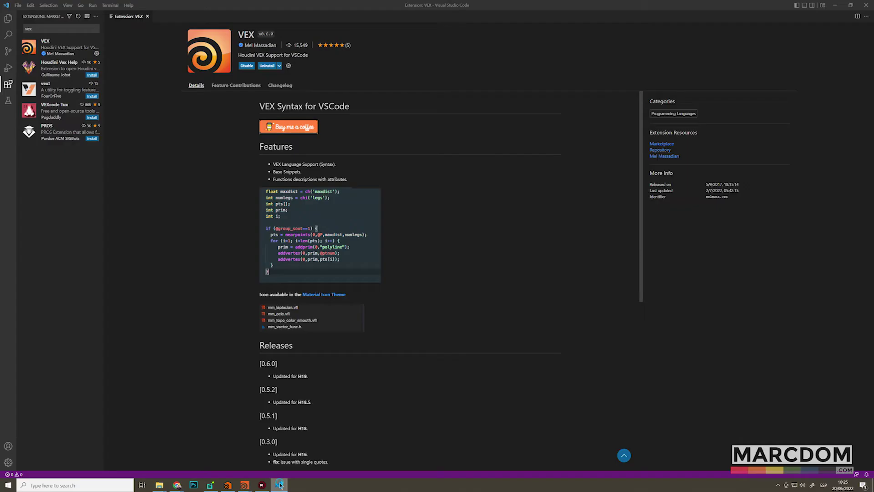
{"action": "left_click", "coordinate": [280, 485]}
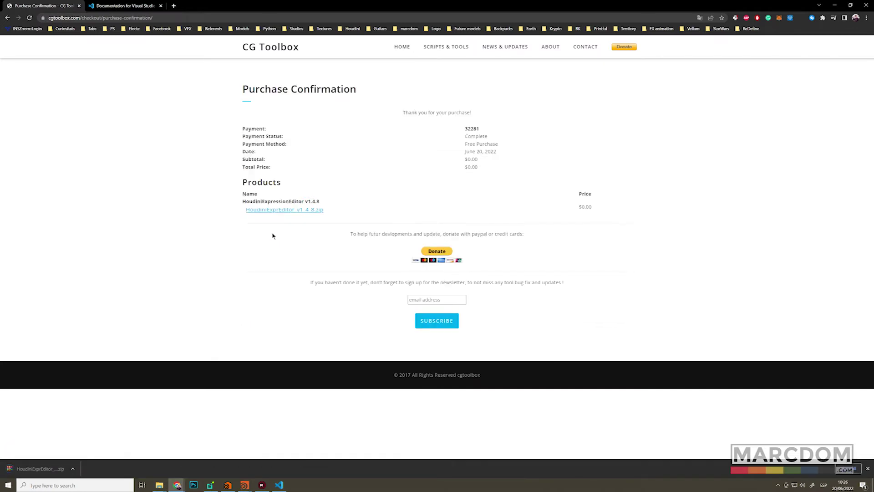
Open the cgtoolbox donation form, enter 000, and close that tab.
{"action": "left_click", "coordinate": [630, 47]}
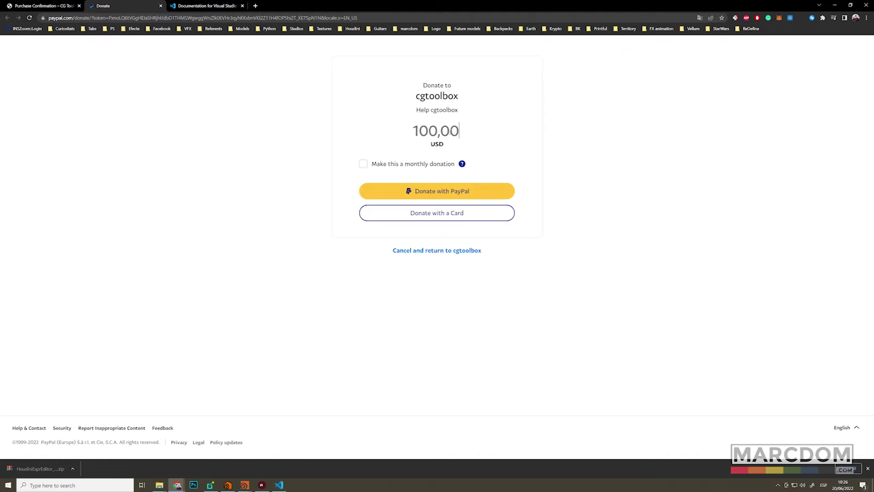
{"action": "type", "text": "000"}
{"action": "key", "text": "ctrl+w"}
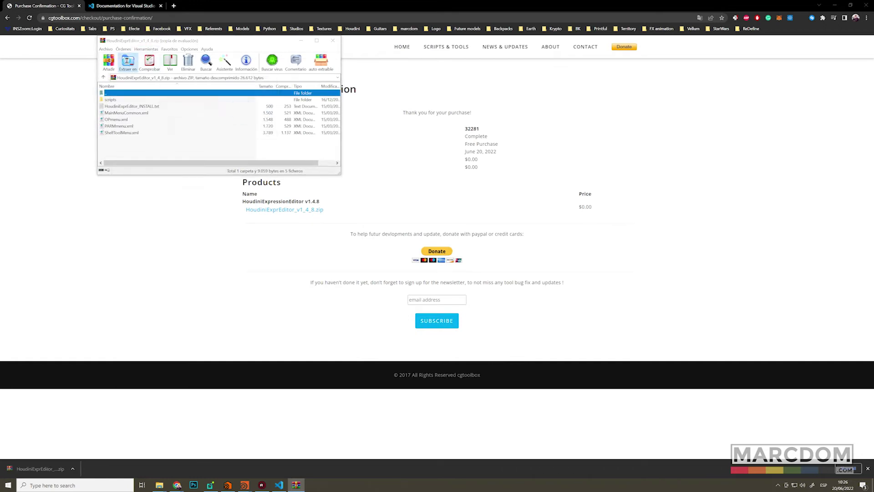
Extract HoudiniExprEditor_v1_4_8.zip with WinRAR's 'Extraer en' and go back to the editor page.
{"action": "left_click", "coordinate": [128, 61]}
{"action": "left_click", "coordinate": [237, 168]}
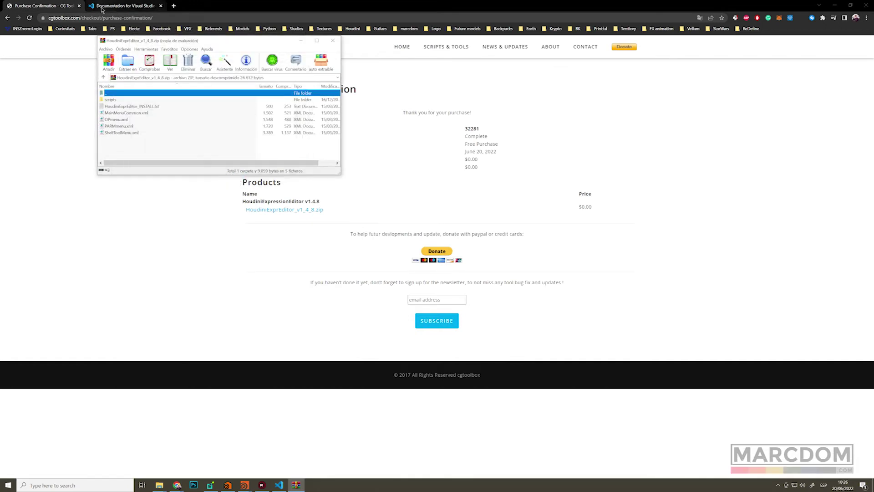
{"action": "left_click", "coordinate": [7, 17]}
{"action": "scroll", "coordinate": [192, 221], "scroll_direction": "down", "scroll_amount": 4}
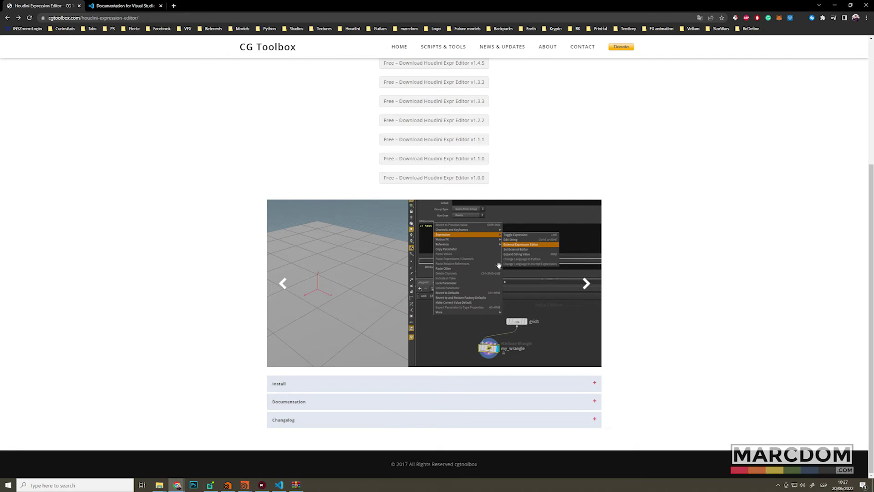
Expand the Install section, highlight the install location, and select the extracted HoudiniExprEditor_v1_4_8 folder.
{"action": "left_click", "coordinate": [303, 383]}
{"action": "scroll", "coordinate": [405, 362], "scroll_direction": "down", "scroll_amount": 2}
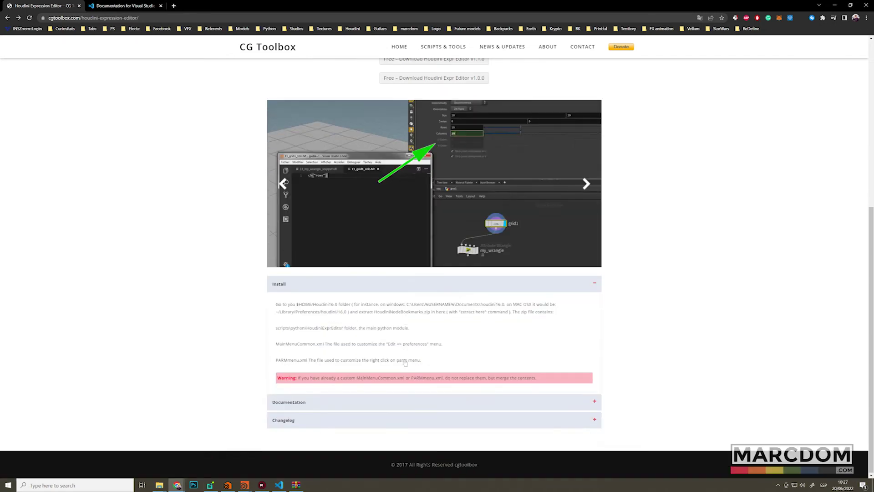
{"action": "left_click_drag", "start_coordinate": [351, 304], "coordinate": [542, 303]}
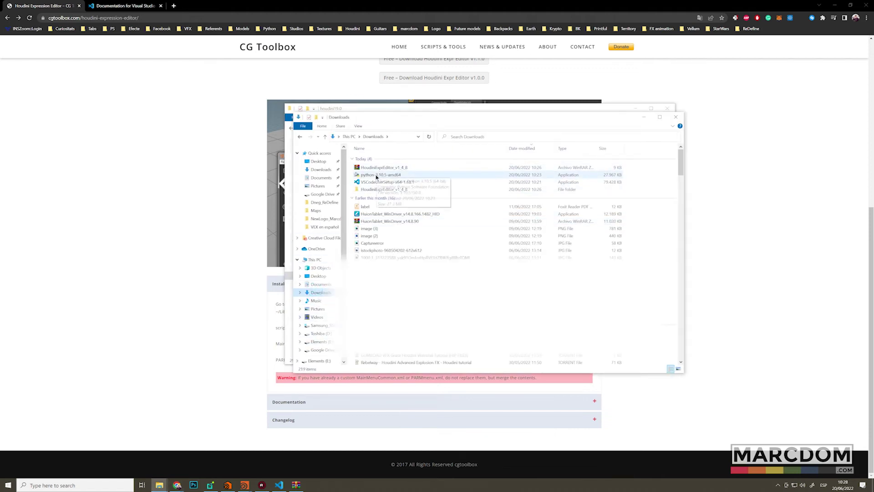
{"action": "left_click", "coordinate": [372, 191]}
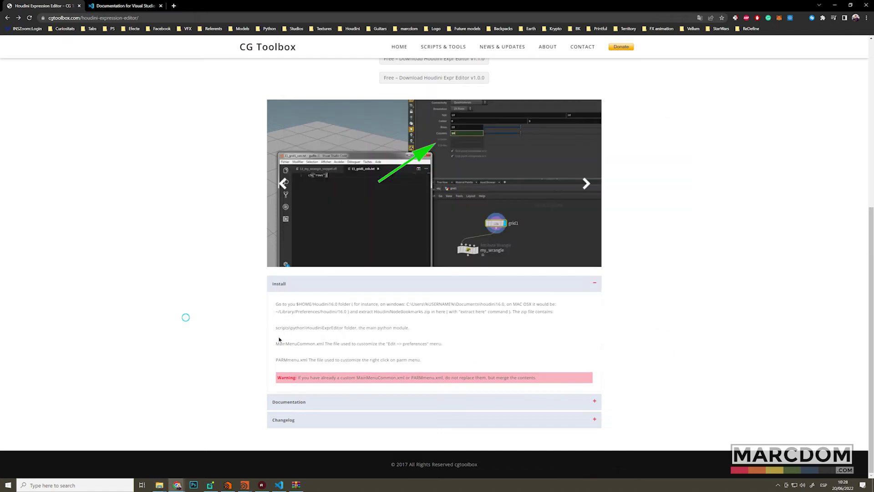
Paste HoudiniExprEditor_v1_4_8 into Documents\houdini19.0 and open the folder.
{"action": "mouse_move", "coordinate": [159, 485]}
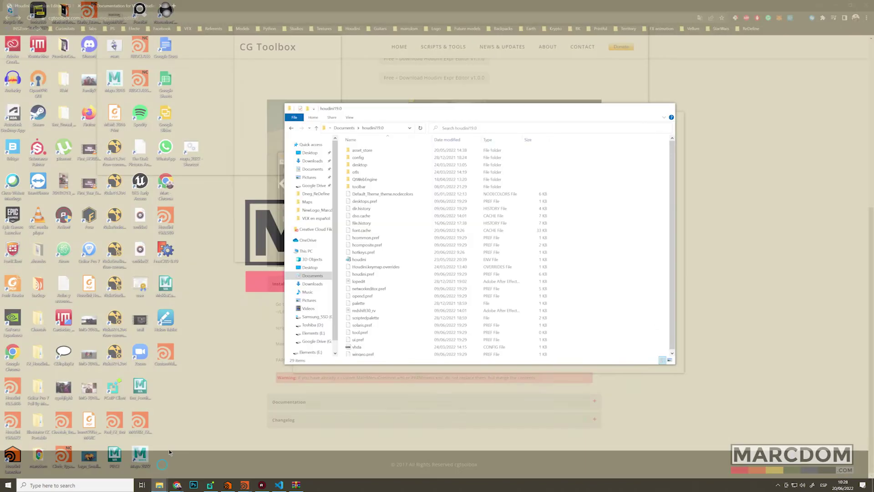
{"action": "left_click", "coordinate": [160, 451]}
{"action": "key", "text": "ctrl+v"}
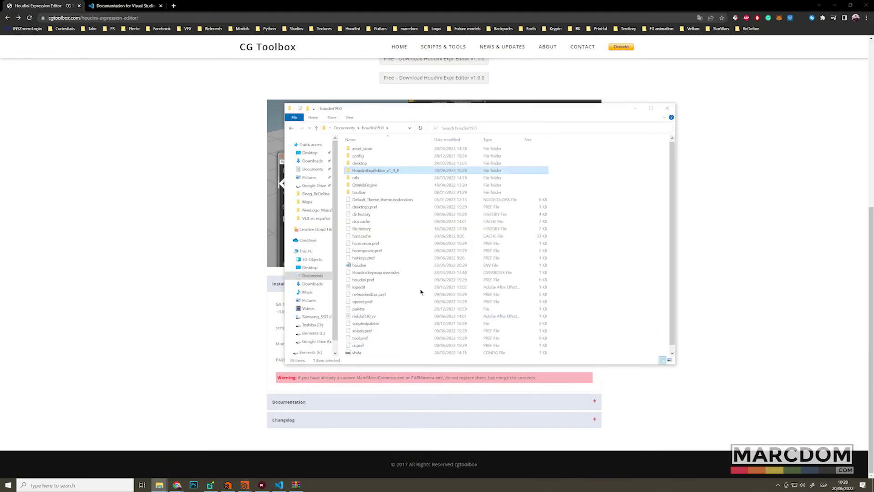
{"action": "double_click", "coordinate": [377, 171]}
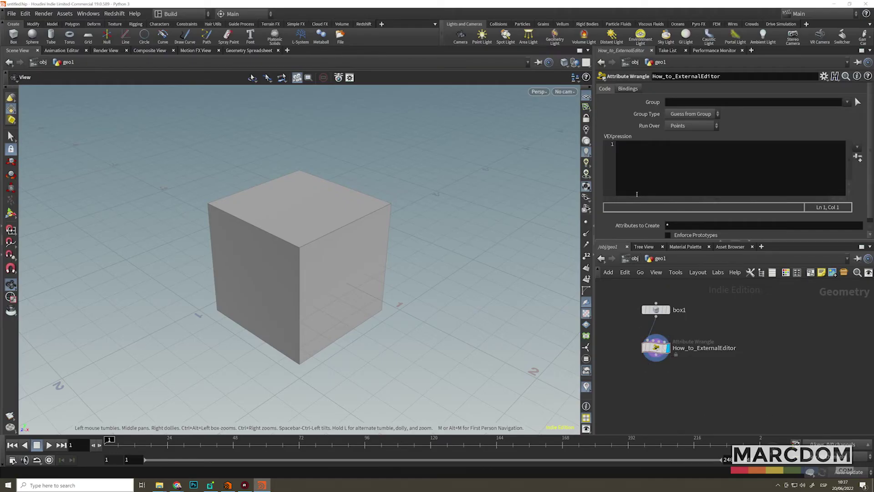
Via Expression > Edit in External Editor, choose Code.exe and open 15_How_to_ExternalEditor_snippet.vfl.
{"action": "right_click", "coordinate": [634, 156]}
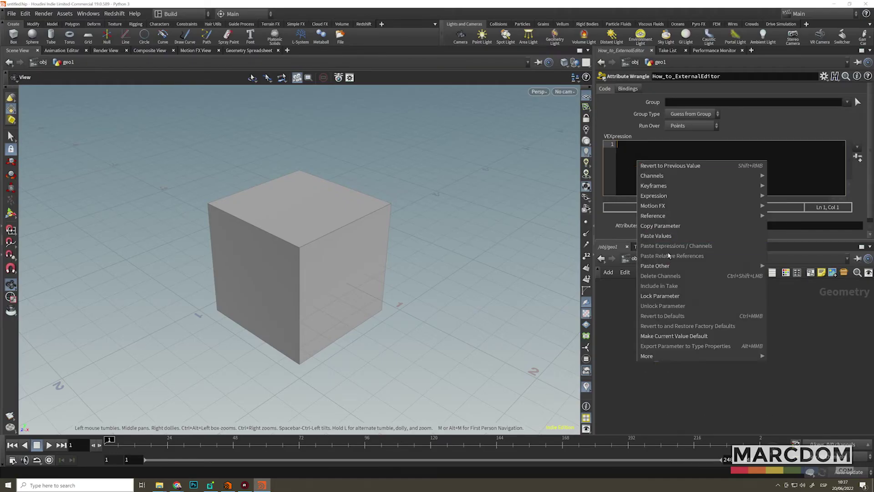
{"action": "mouse_move", "coordinate": [655, 196]}
{"action": "left_click", "coordinate": [555, 268]}
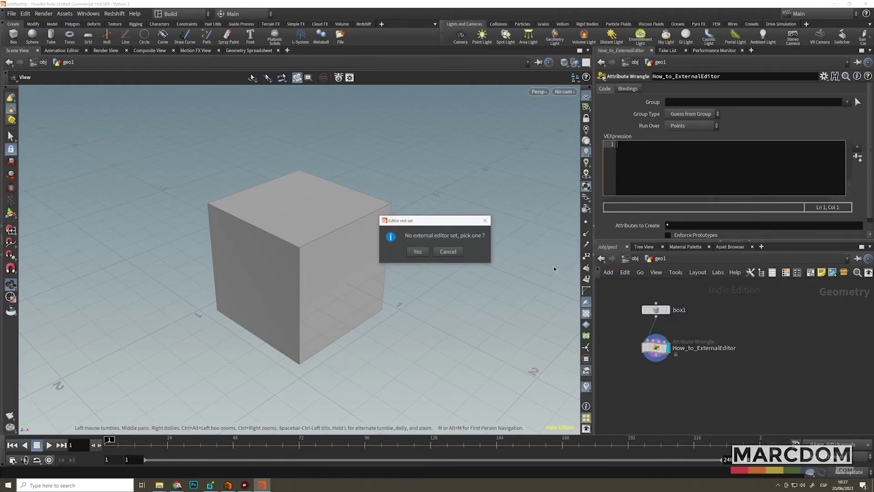
{"action": "left_click", "coordinate": [415, 251]}
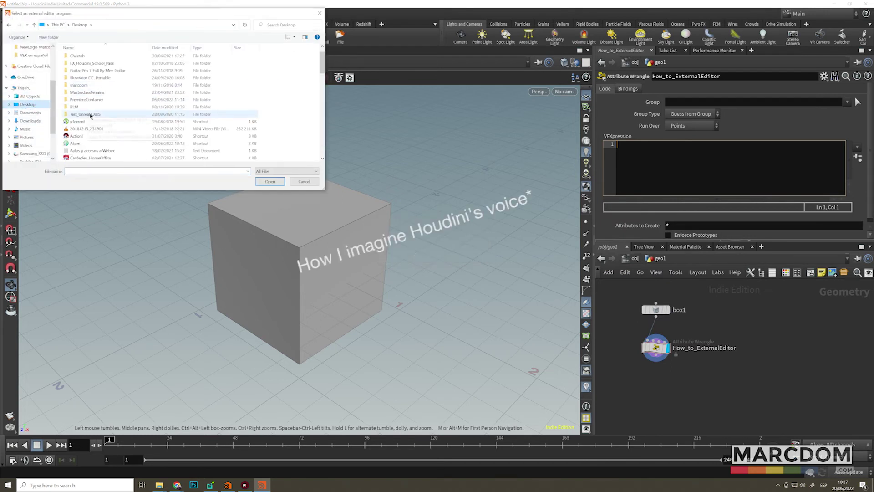
{"action": "scroll", "coordinate": [153, 130], "scroll_direction": "down", "scroll_amount": 5}
{"action": "scroll", "coordinate": [153, 130], "scroll_direction": "down", "scroll_amount": 10}
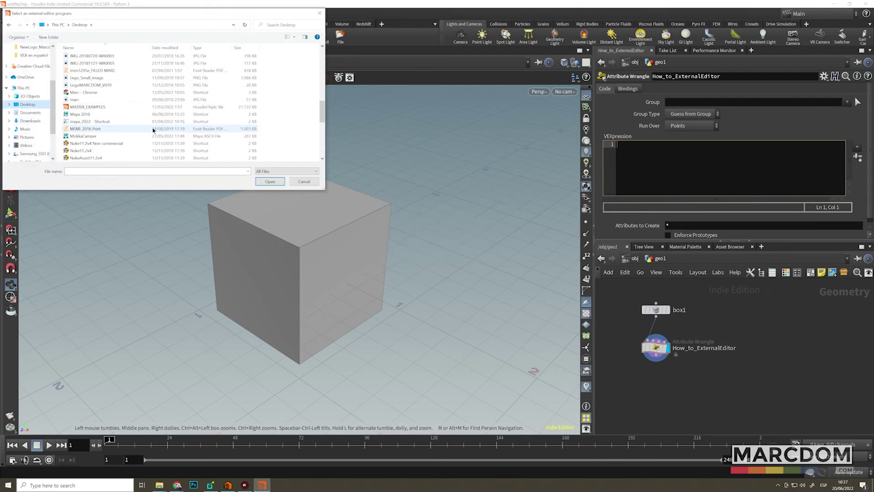
{"action": "left_click", "coordinate": [91, 135]}
{"action": "left_click", "coordinate": [269, 181]}
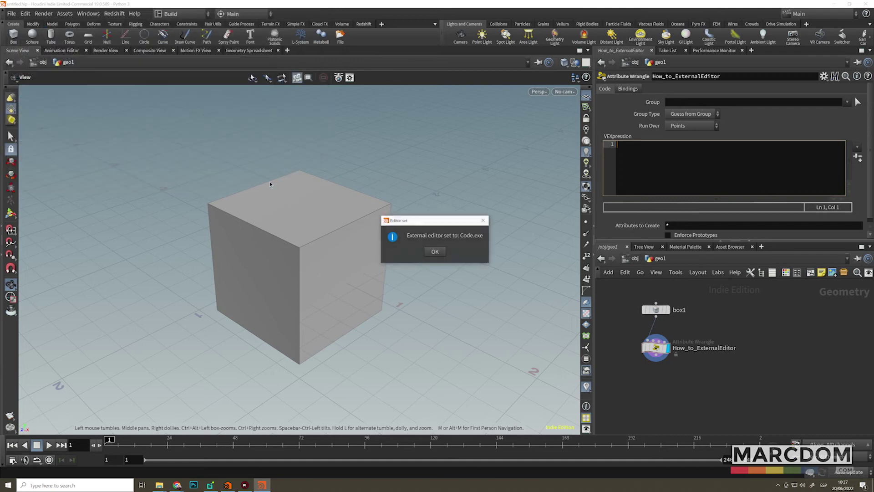
{"action": "left_click", "coordinate": [430, 252]}
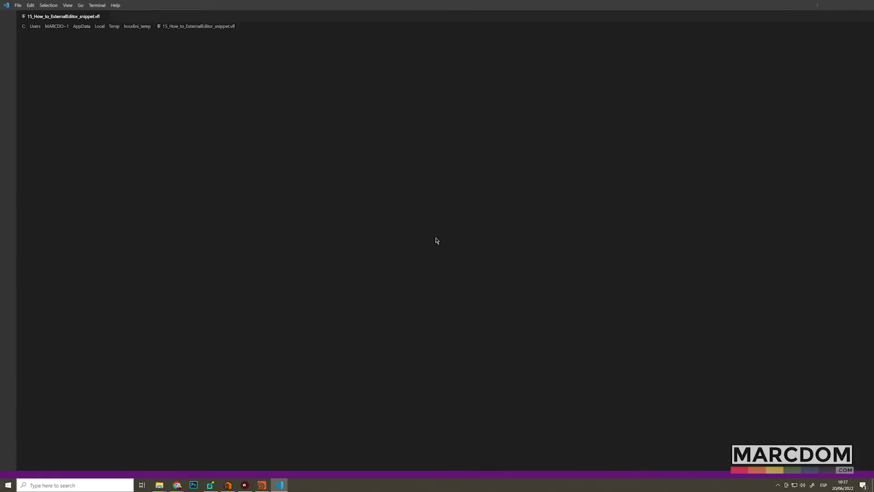
Write printf("hello Marcdom"); on the first line of the snippet and save it.
{"action": "key", "text": "Return"}
{"action": "key", "text": "Up"}
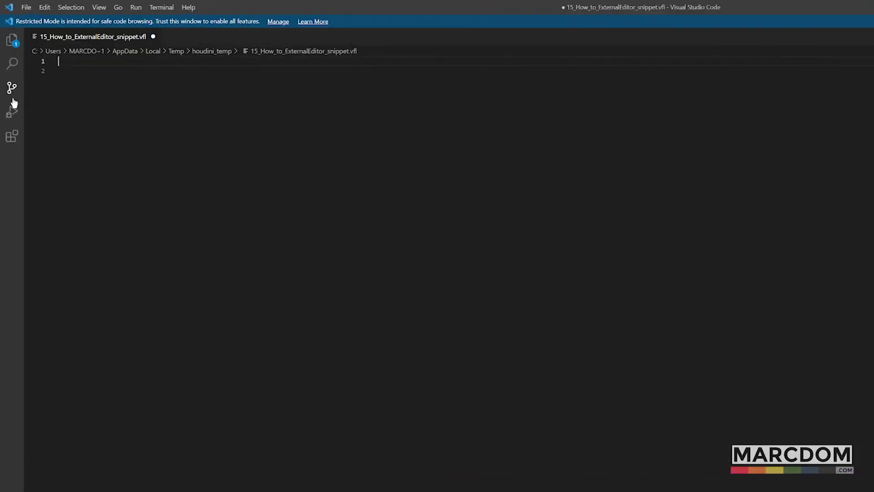
{"action": "type", "text": "printf"}
{"action": "type", "text": "()\""}
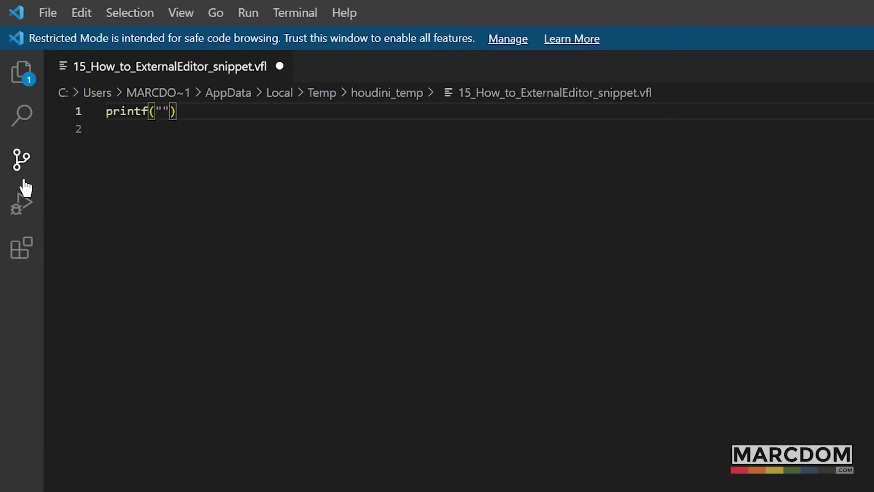
{"action": "type", "text": "hello Marcdom"}
{"action": "key", "text": "End"}
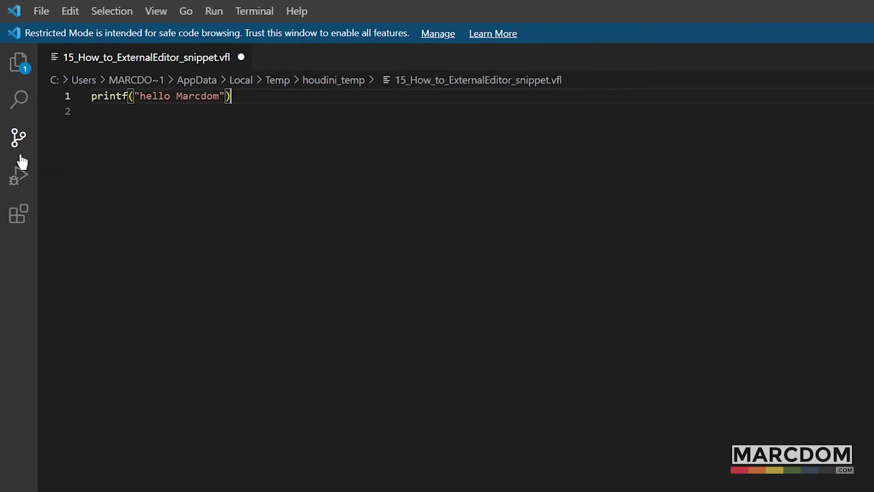
{"action": "type", "text": ";"}
{"action": "key", "text": "Return"}
{"action": "key", "text": "Return"}
{"action": "key", "text": "ctrl+s"}
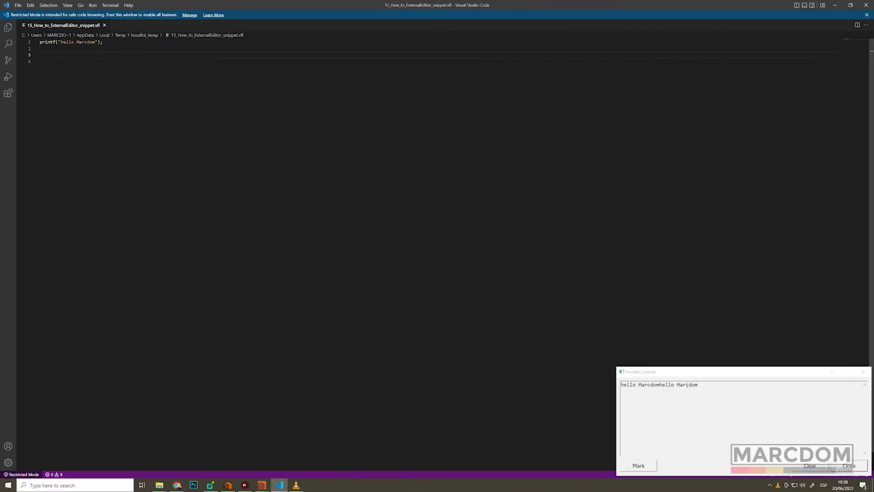
After checking Houdini's console, add the line vector myColor = set(0,1,0); to the snippet.
{"action": "key", "text": "alt+Tab"}
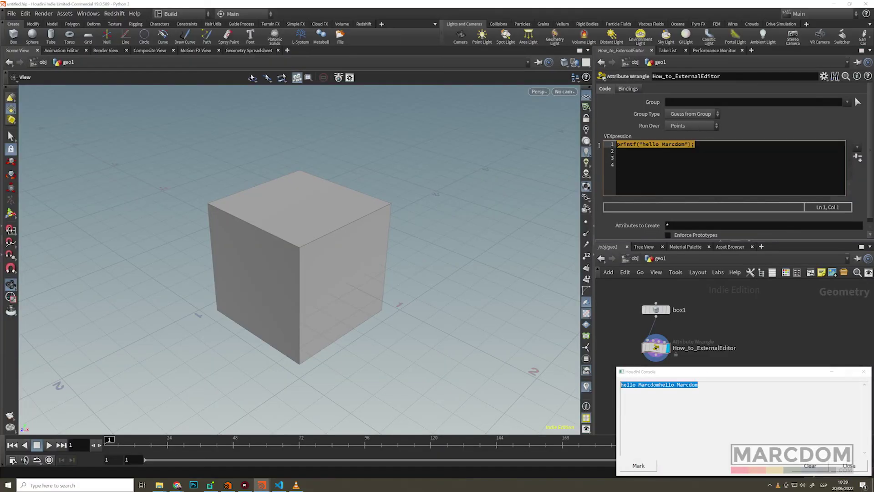
{"action": "left_click", "coordinate": [842, 468]}
{"action": "key", "text": "alt+Tab"}
{"action": "type", "text": "vector"}
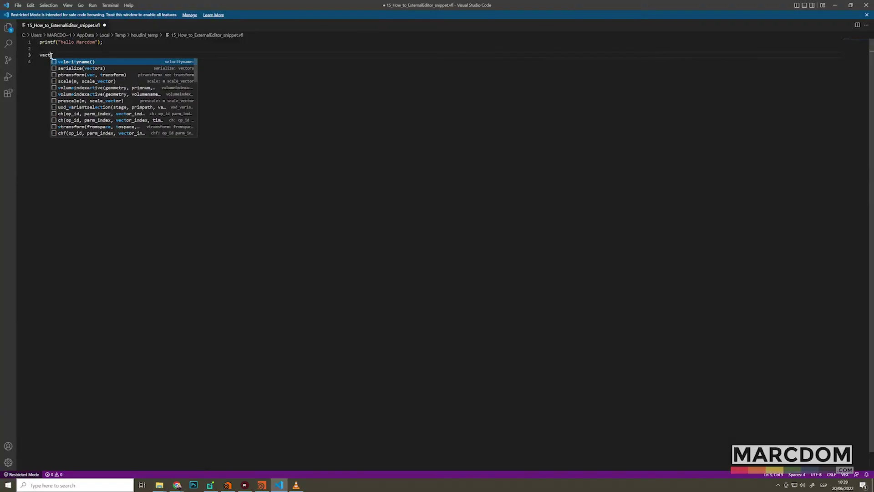
{"action": "type", "text": " myColor"}
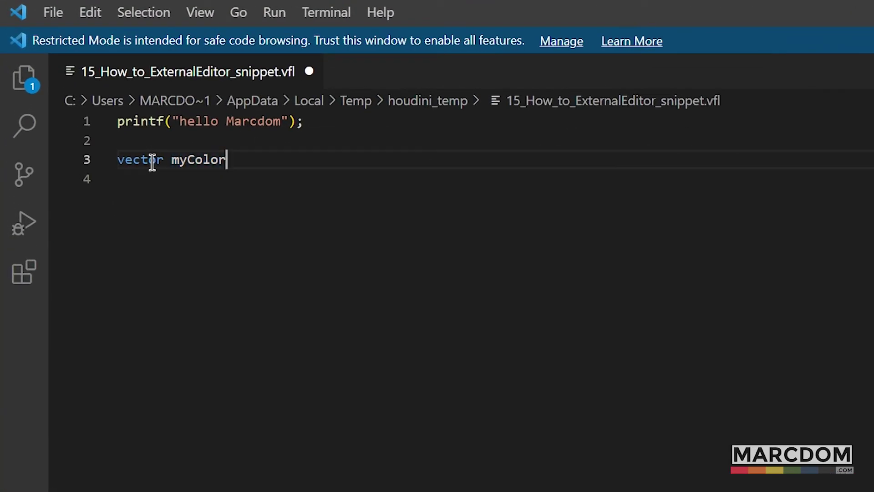
{"action": "type", "text": " = set(0,1,0);"}
{"action": "key", "text": "Down"}
{"action": "key", "text": "Return"}
{"action": "type", "text": "if"}
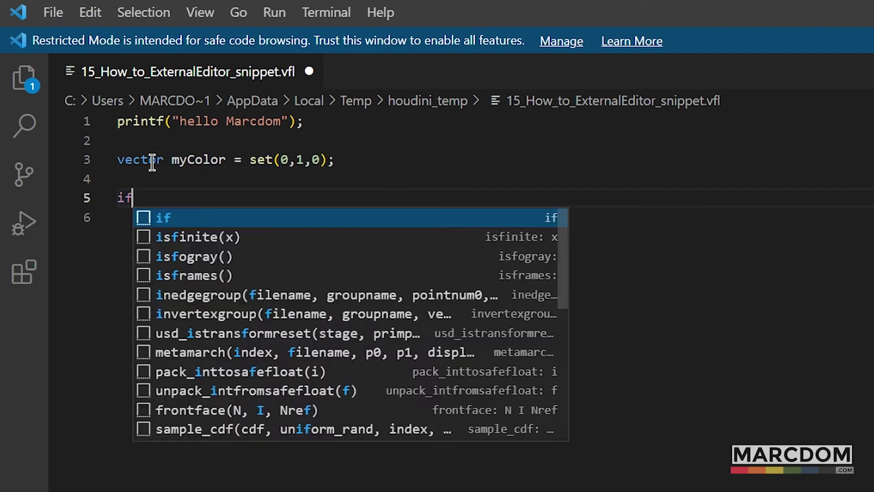
{"action": "type", "text": "(@ptnum >= 3"}
{"action": "key", "text": "Left"}
{"action": "key", "text": "Left"}
{"action": "type", "text": "="}
{"action": "key", "text": "End"}
{"action": "key", "text": "Return"}
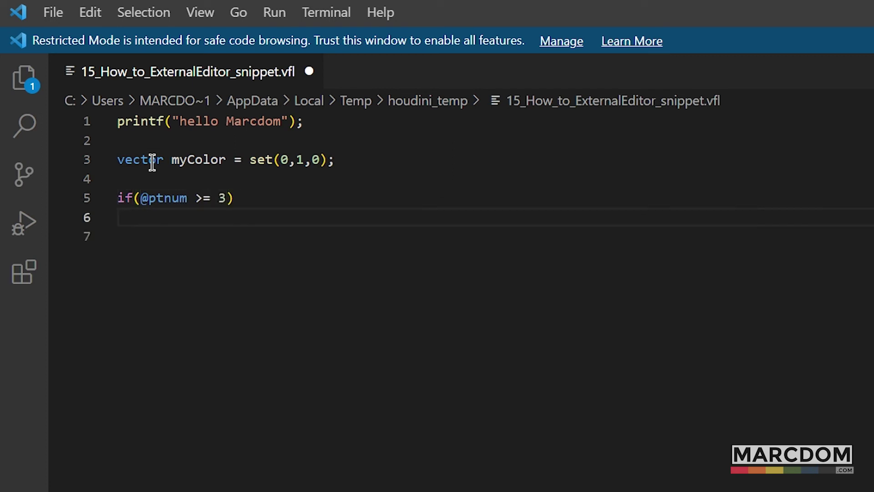
{"action": "type", "text": "@Cd = myColor;"}
{"action": "key", "text": "Return"}
{"action": "key", "text": "ctrl+s"}
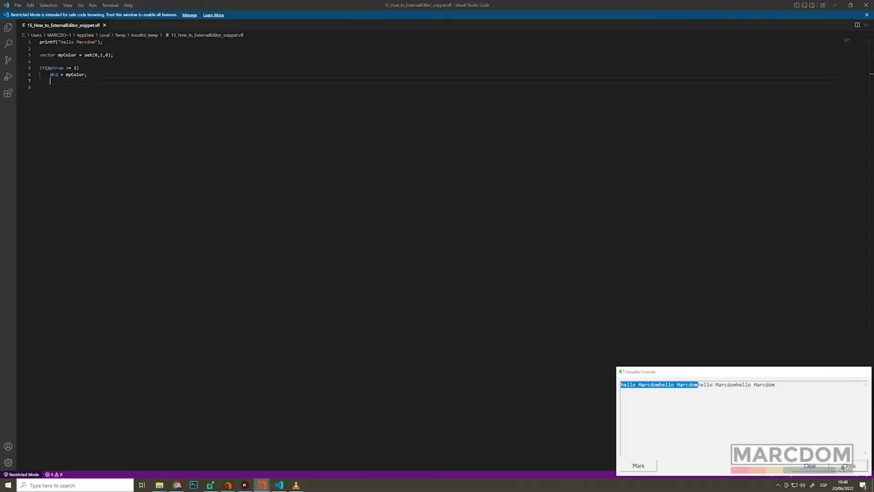
Close the Houdini Console and inspect the updated VEXpression code in the wrangle.
{"action": "left_click", "coordinate": [846, 466]}
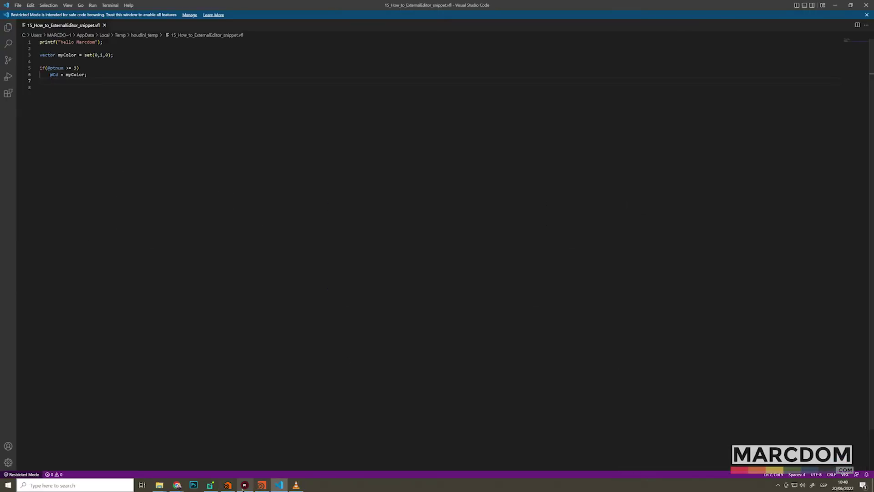
{"action": "key", "text": "alt+Tab"}
{"action": "left_click", "coordinate": [681, 178]}
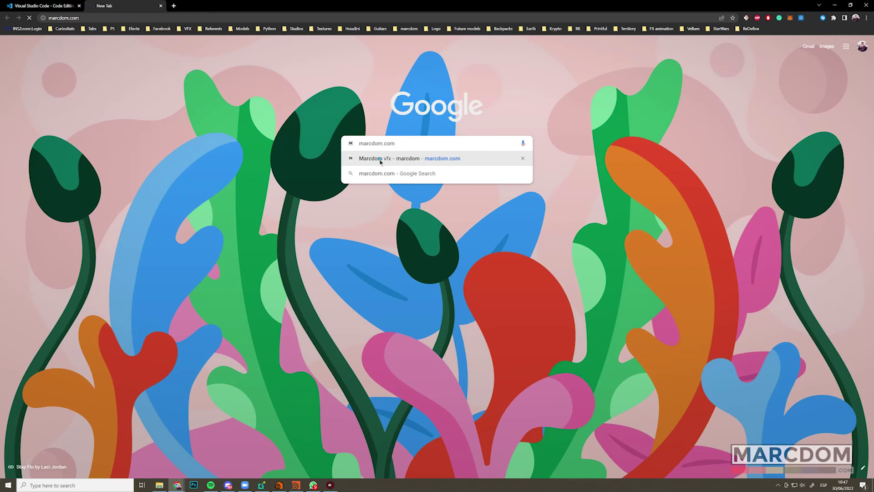
Load marcdom.com from the address-bar suggestion and scroll down through its homepage.
{"action": "left_click", "coordinate": [381, 160]}
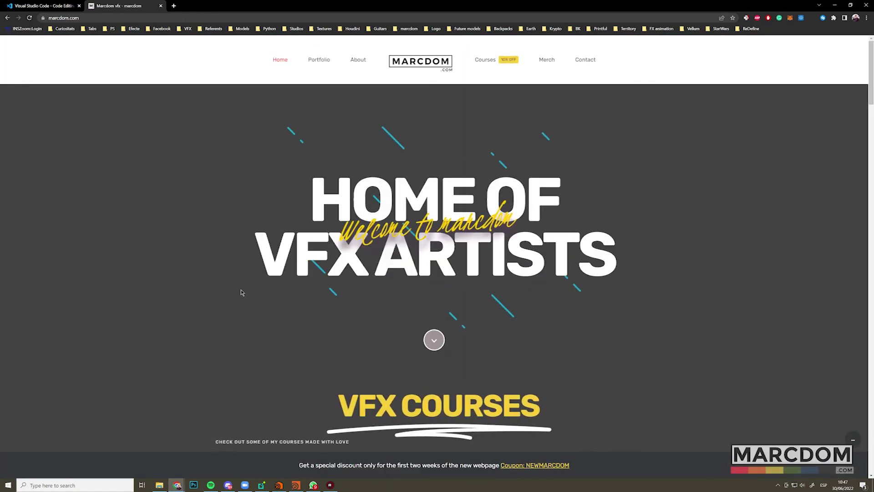
{"action": "scroll", "coordinate": [696, 179], "scroll_direction": "down", "scroll_amount": 20}
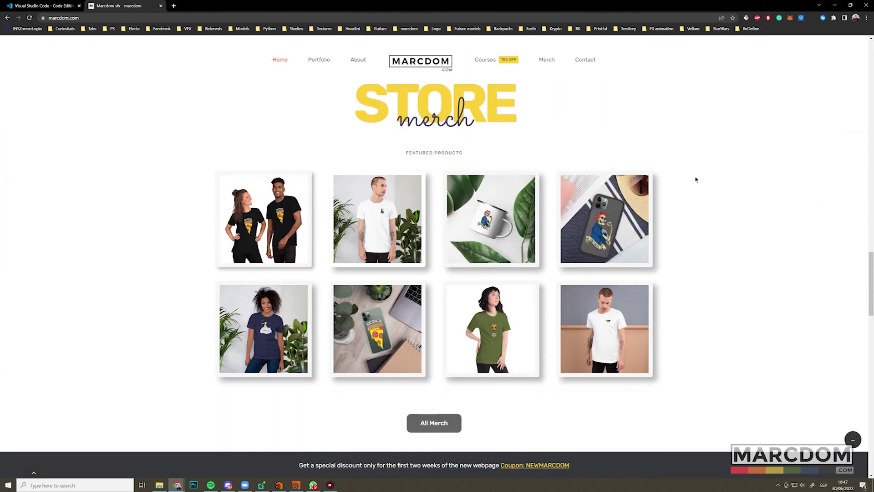
{"action": "scroll", "coordinate": [695, 178], "scroll_direction": "down", "scroll_amount": 10}
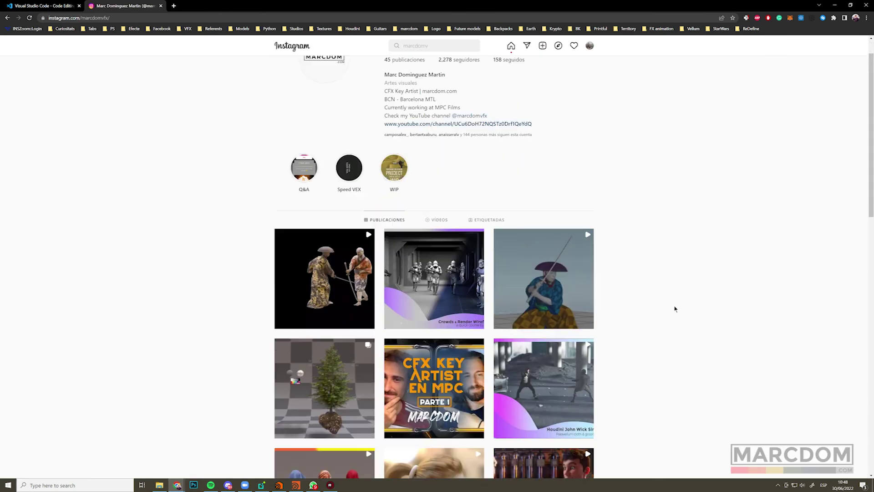
{"action": "scroll", "coordinate": [675, 307], "scroll_direction": "down", "scroll_amount": 10}
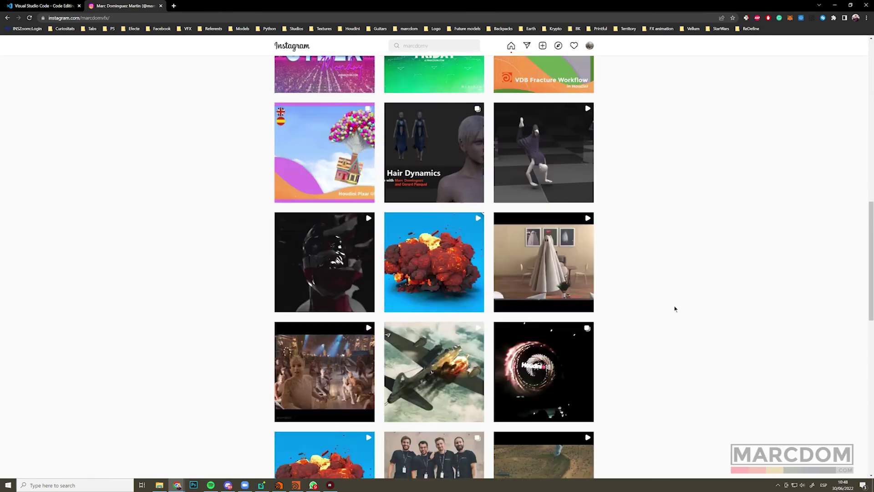